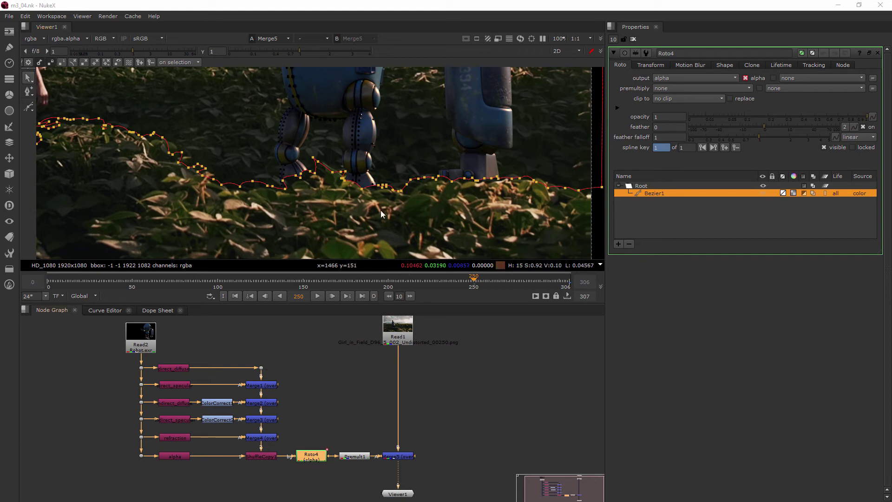
Step: Jump to frame 306 to review the Roto4 Bezier1 mask along the foliage edge
click(570, 285)
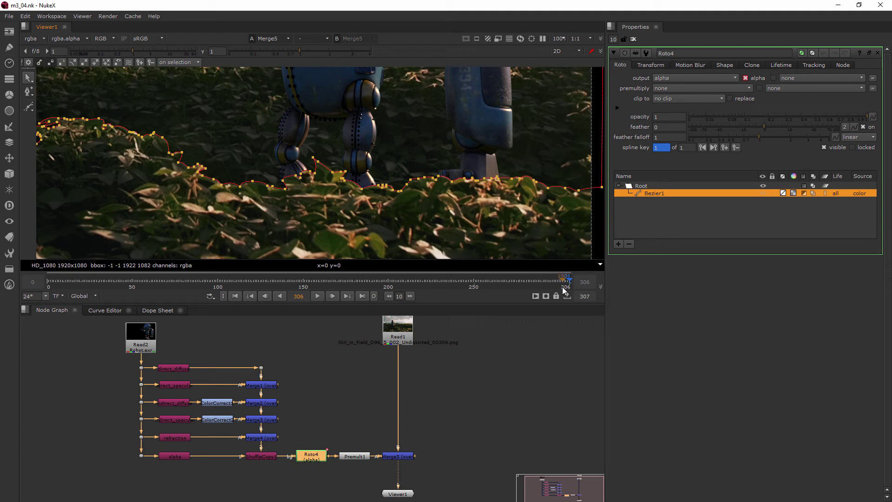
Step: At frame 279, marquee-select Bezier1's lower points along the plant line
click(524, 284)
scroll(432, 220, down, 3)
scroll(424, 214, down, 5)
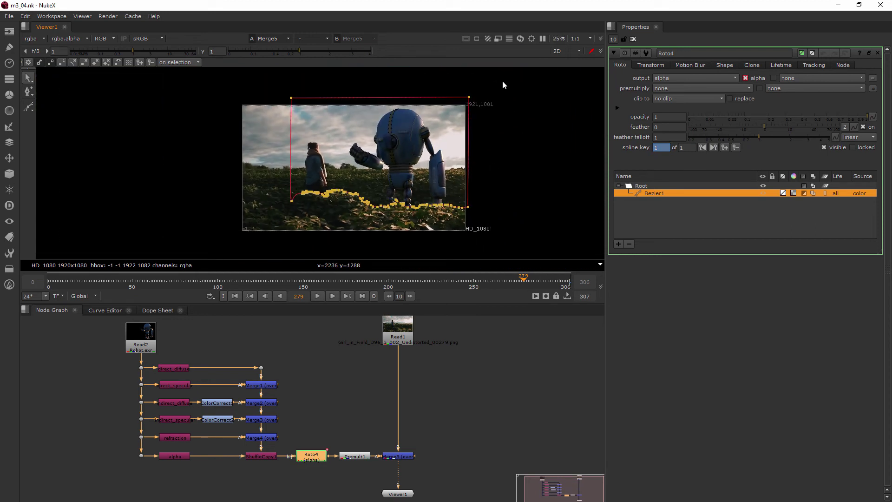
drag(503, 79, 263, 221)
drag(513, 163, 260, 235)
scroll(439, 226, up, 10)
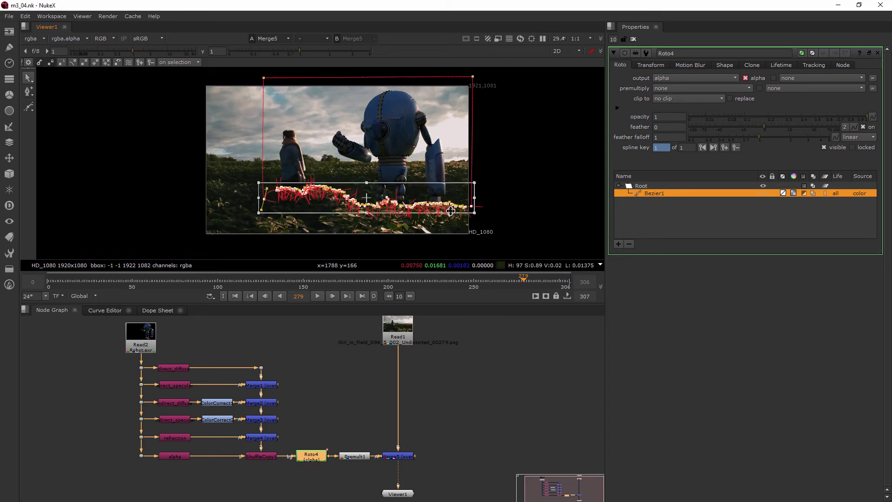
scroll(405, 198, up, 3)
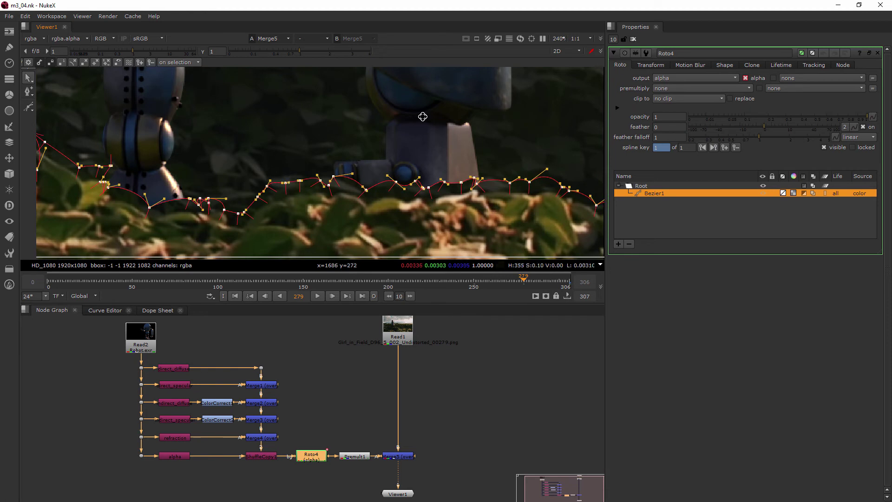
scroll(354, 177, down, 10)
Step: Shift the plant-line points onto the foliage edge to key them, then branch Roto4 off Read1
drag(457, 129, 258, 225)
scroll(338, 186, up, 2)
scroll(338, 187, up, 10)
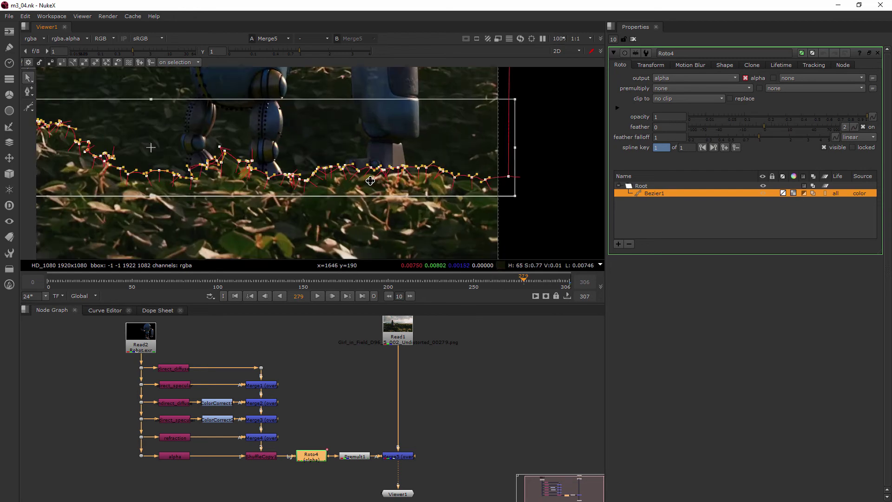
middle_drag(296, 140, 300, 163)
drag(300, 163, 298, 164)
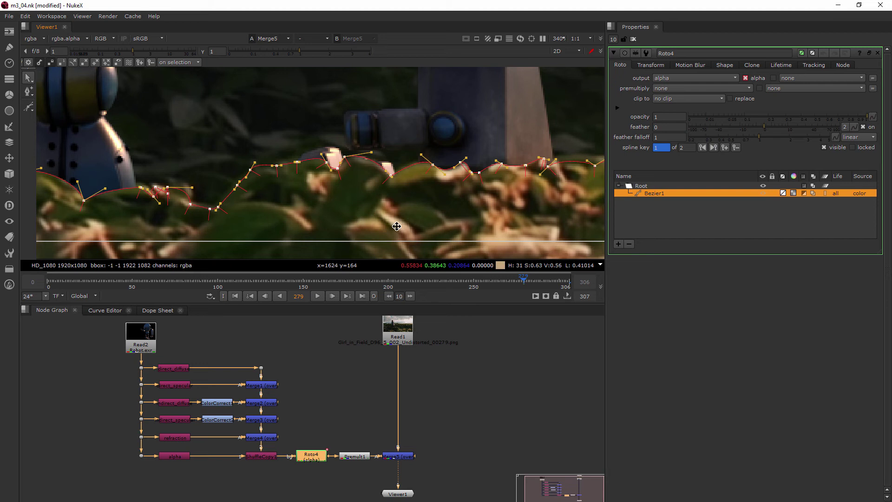
drag(311, 456, 381, 353)
drag(321, 427, 325, 431)
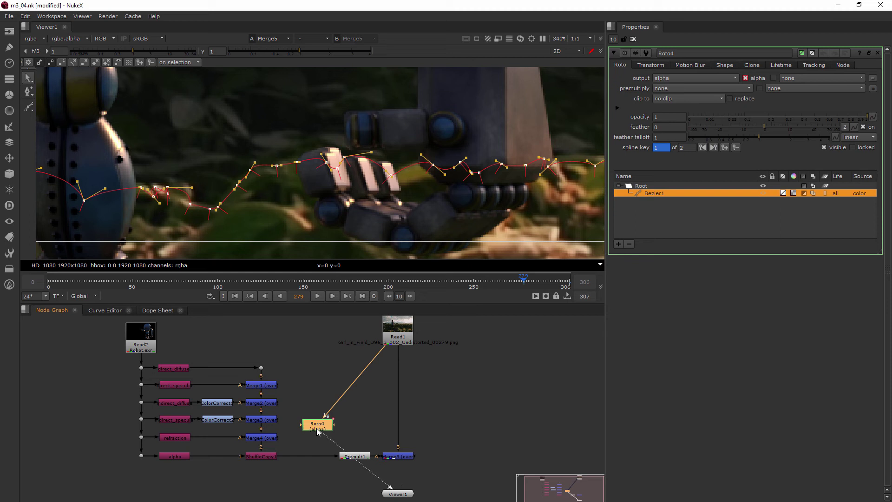
Step: View Roto4 alone, select Bezier1, and reshape a left-side point's curve to the leaf edge
key(1)
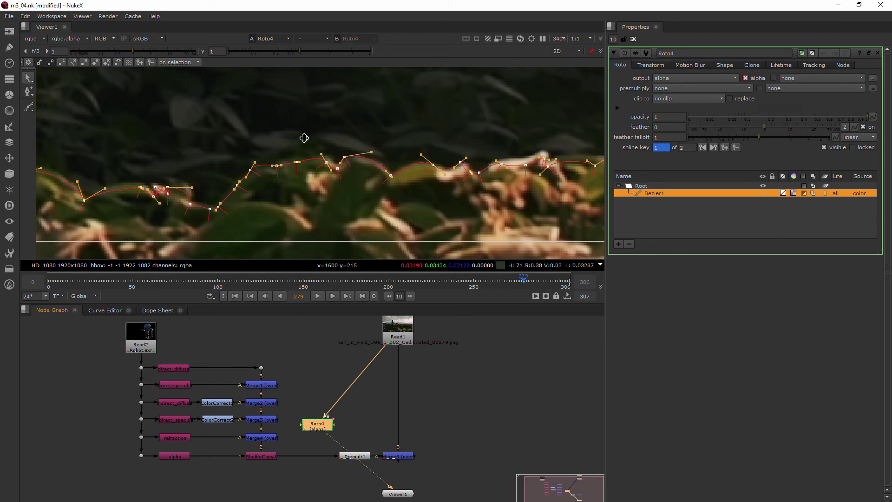
click(685, 225)
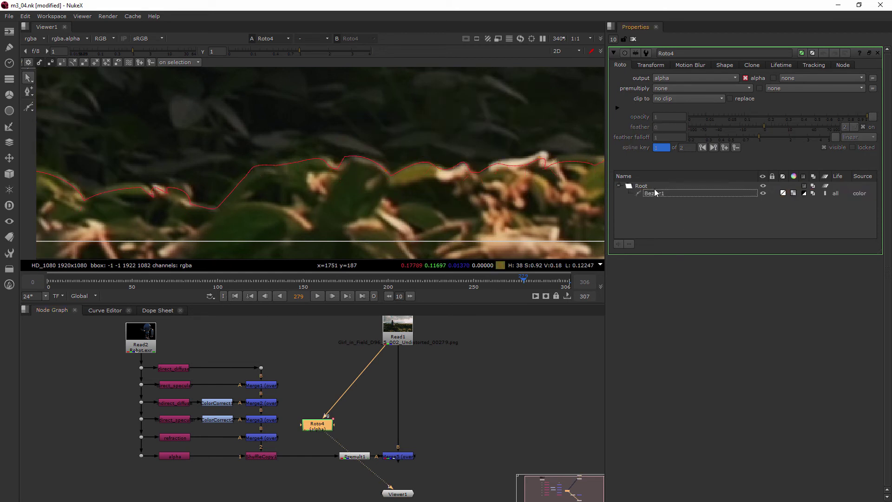
click(654, 193)
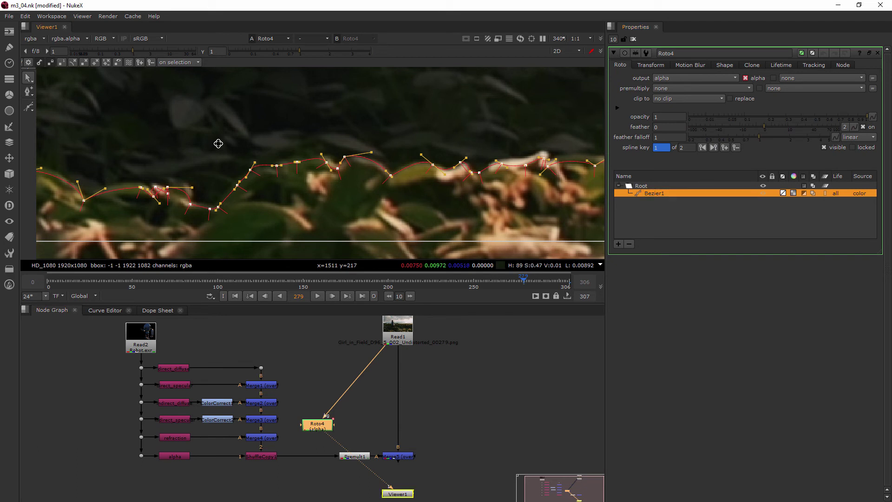
click(247, 251)
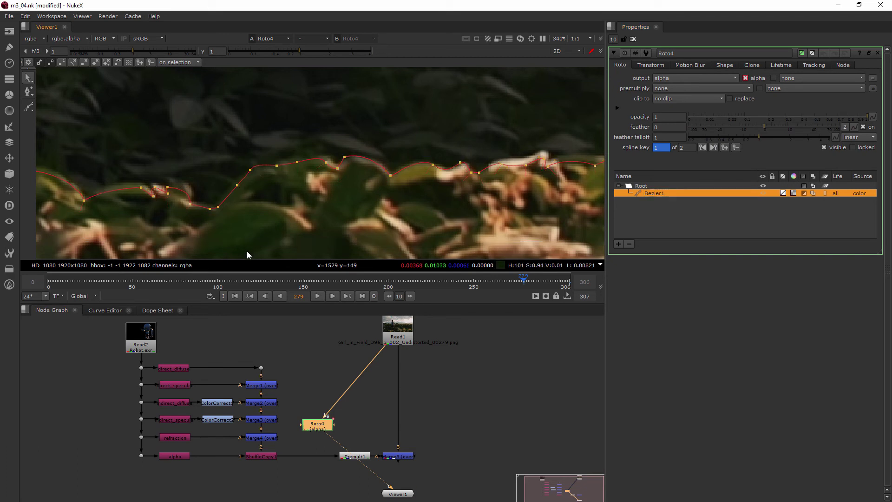
drag(207, 124, 379, 243)
drag(330, 168, 302, 161)
click(262, 131)
Step: Nudge a run of points onto the leaf edge and lift two points onto the pointed leaf
scroll(257, 144, down, 4)
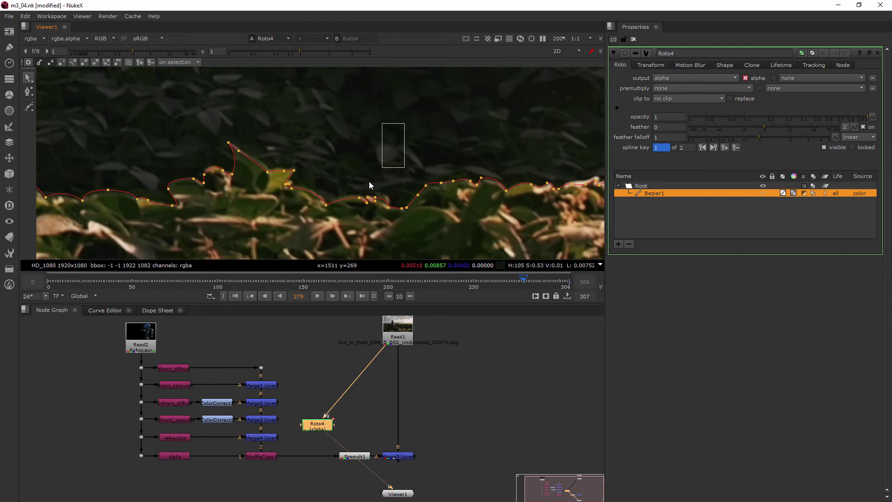
drag(368, 185, 198, 214)
scroll(251, 161, up, 5)
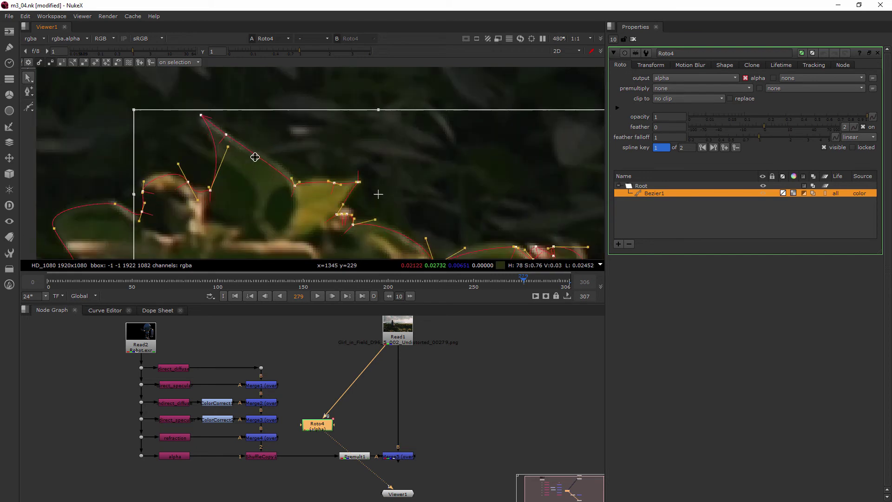
drag(254, 157, 251, 160)
click(356, 94)
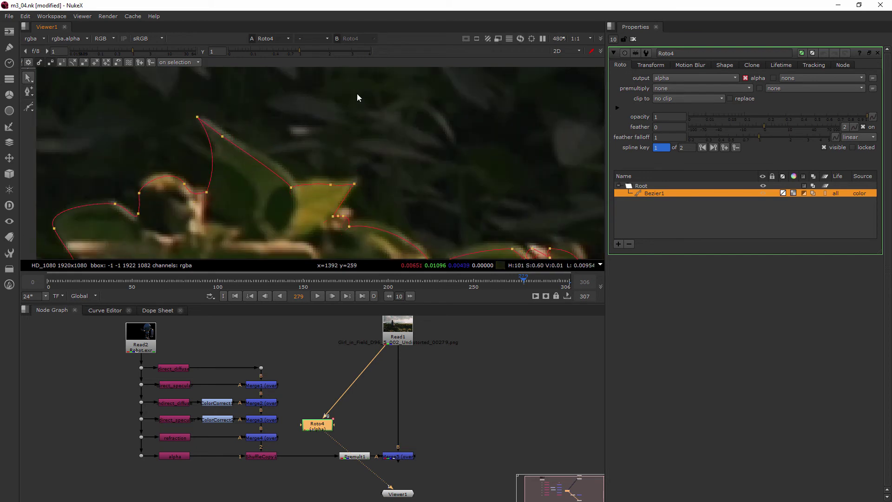
drag(291, 188, 296, 182)
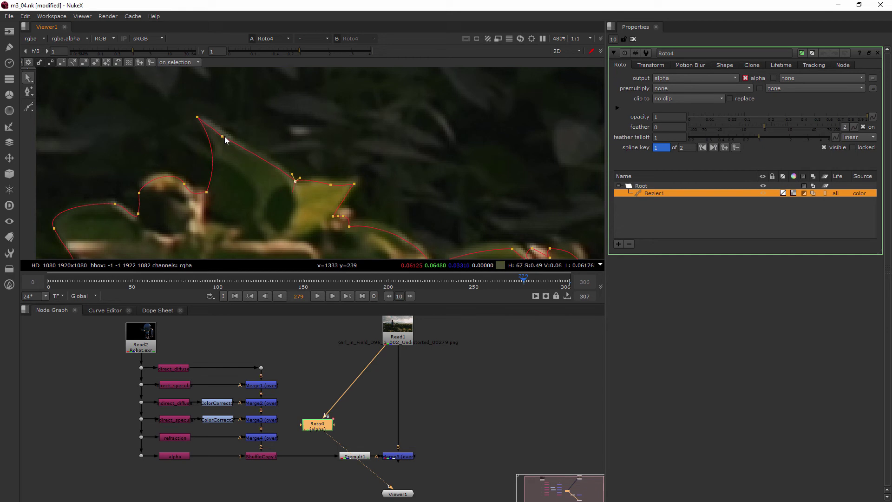
drag(224, 136, 228, 131)
scroll(230, 149, down, 8)
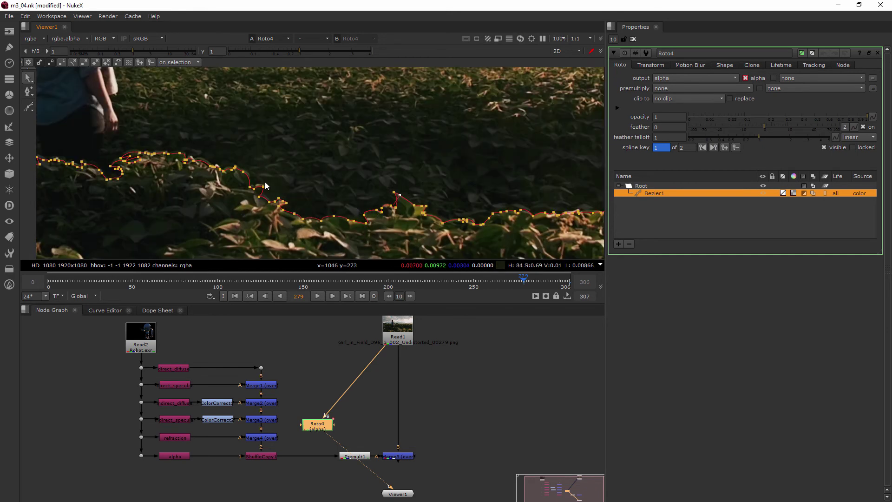
Step: Raise the Bezier1 points on the spline's left part slightly onto the foliage
scroll(260, 182, up, 3)
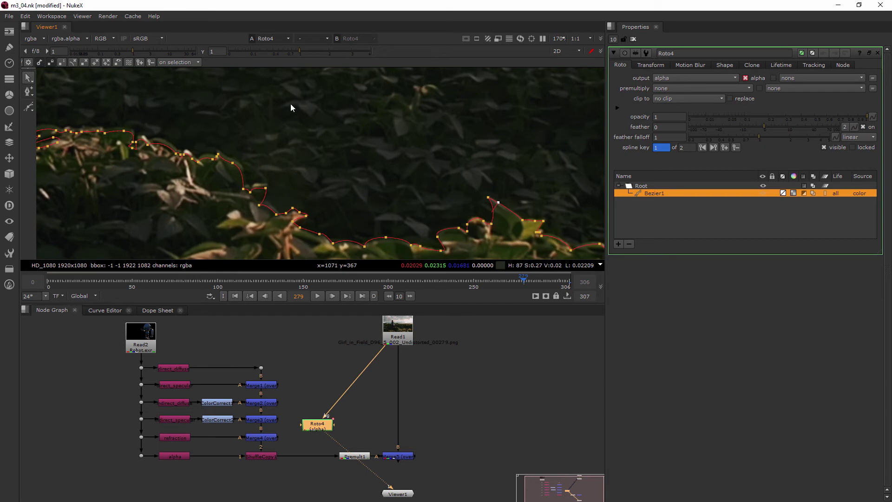
drag(291, 105, 50, 200)
scroll(182, 139, up, 3)
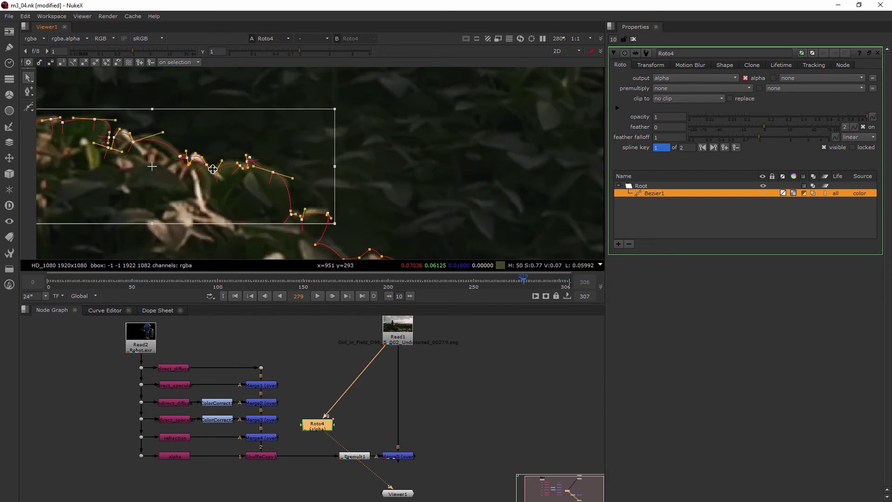
drag(213, 170, 212, 165)
click(414, 151)
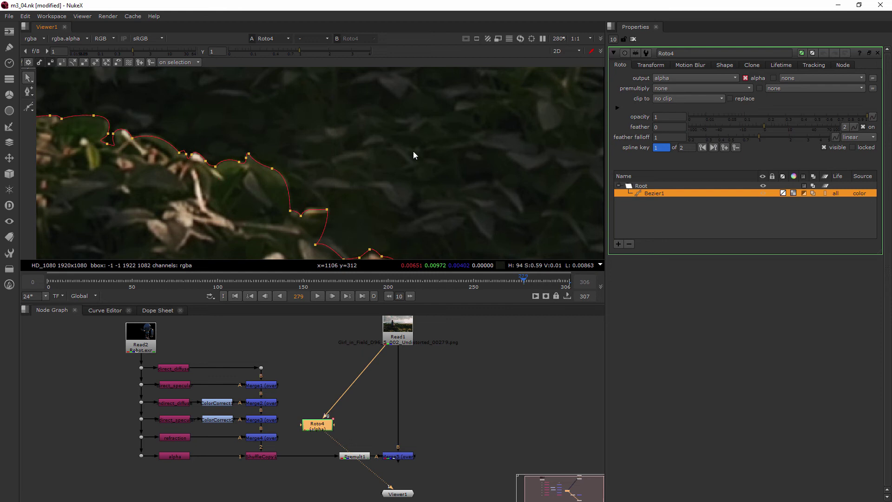
Step: Lift three points onto the leaf edge and move the leaf-tip points down-right
scroll(409, 155, down, 2)
middle_drag(406, 221, 344, 197)
scroll(343, 200, up, 2)
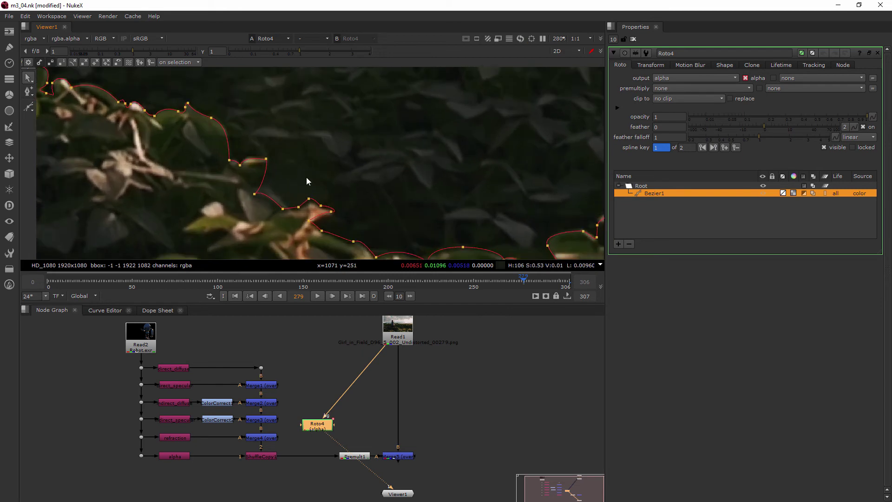
drag(306, 179, 274, 198)
click(360, 172)
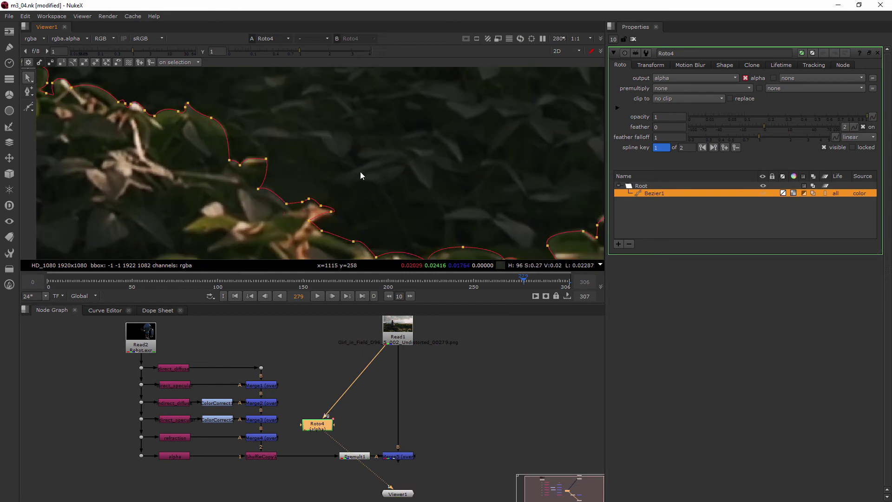
drag(356, 181, 328, 214)
click(350, 224)
Step: Pull a point on the next leaf down onto its edge and zoom out
scroll(331, 219, up, 2)
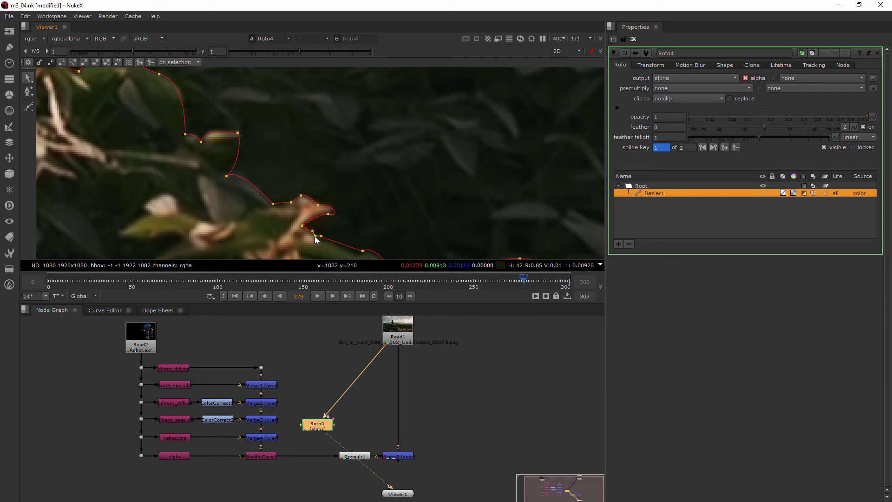
middle_drag(361, 221, 304, 152)
drag(306, 181, 302, 187)
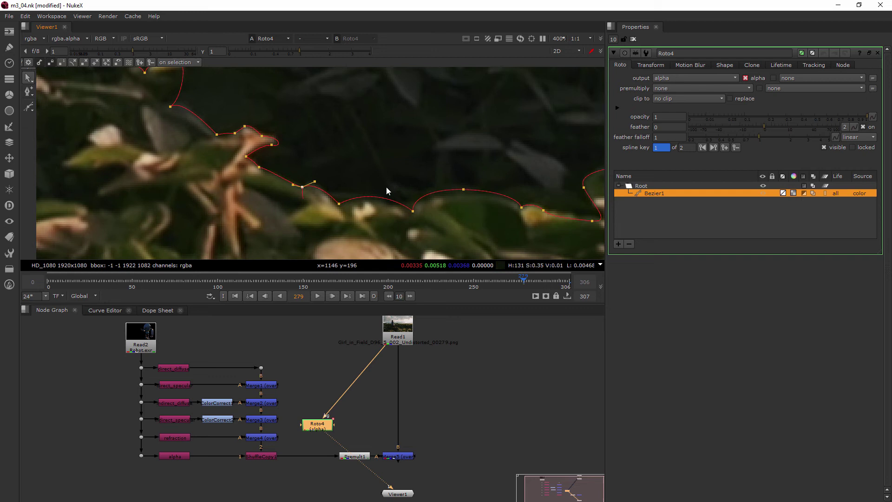
scroll(399, 177, down, 8)
Step: Select the right-section points and adjust a tangent to fit the leaf edge
scroll(442, 211, up, 5)
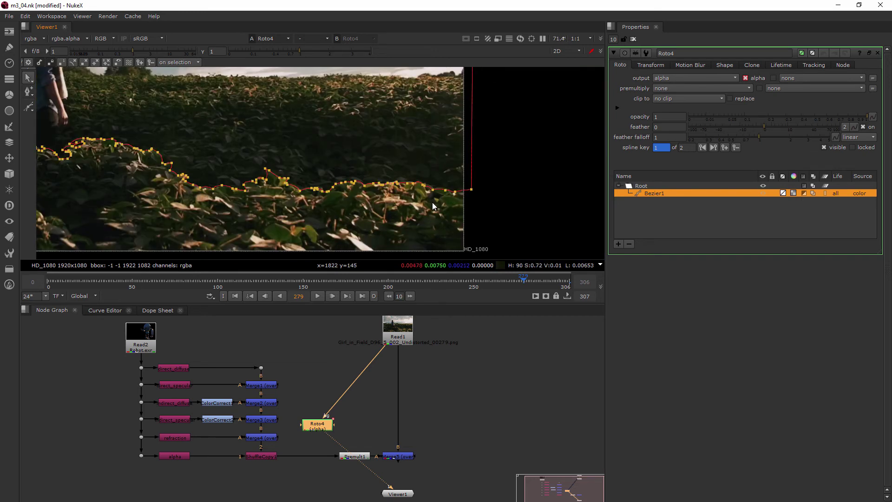
scroll(433, 202, up, 4)
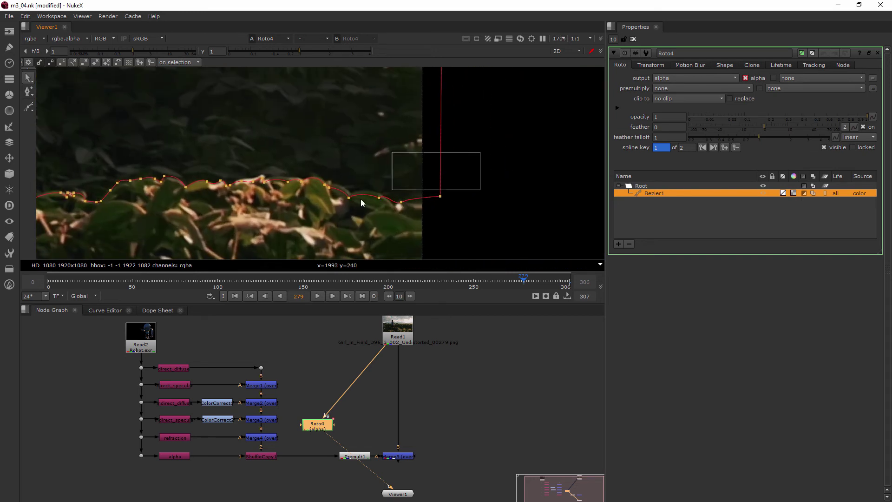
drag(360, 199, 235, 226)
scroll(236, 226, up, 2)
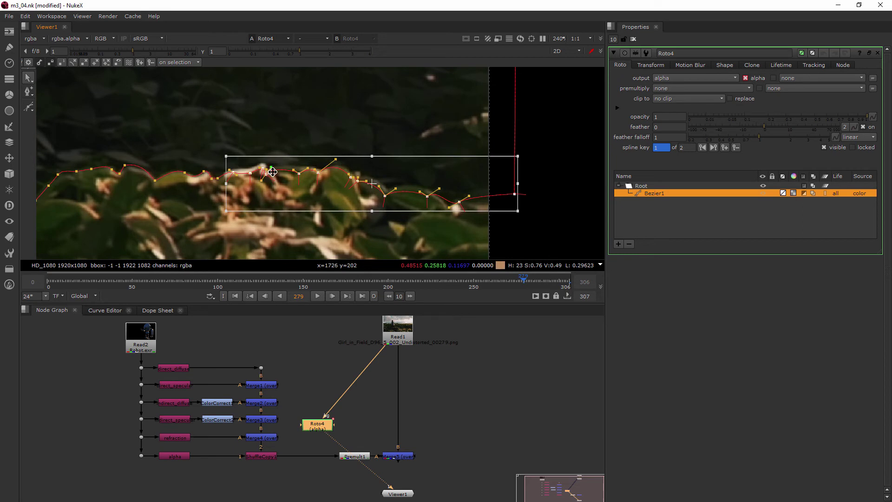
drag(273, 172, 293, 172)
click(327, 128)
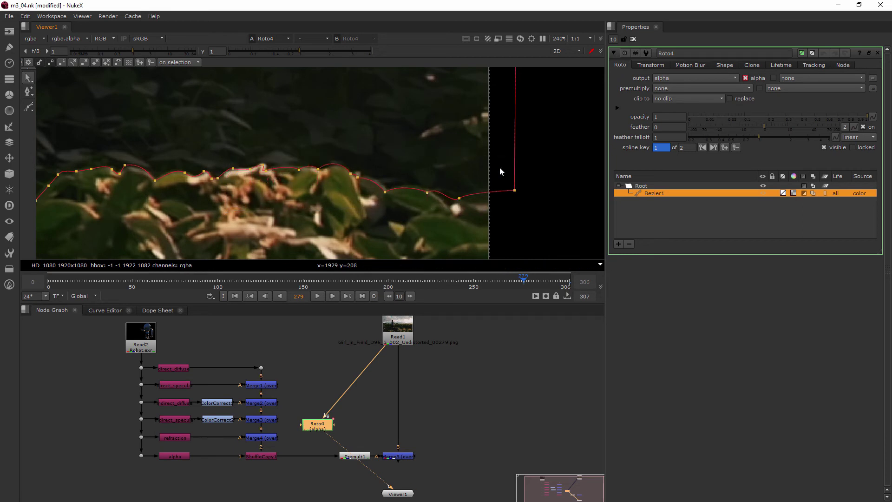
Step: Pull a curve point down onto the leaf edge and nudge the right corner point left
drag(459, 198, 452, 204)
drag(515, 190, 510, 191)
scroll(487, 192, down, 6)
scroll(297, 181, up, 4)
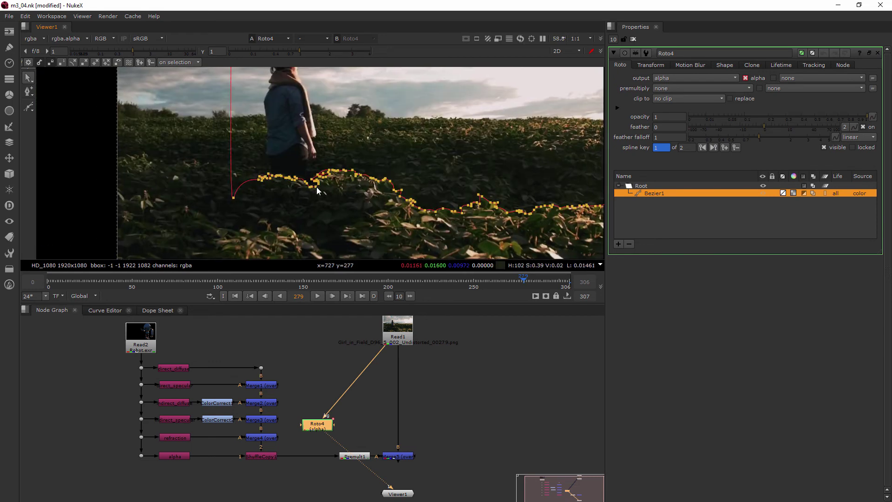
Step: Shift a group of spline points near the girl slightly up-right
drag(160, 225, 373, 169)
scroll(314, 186, up, 5)
drag(314, 186, 318, 178)
scroll(318, 178, down, 3)
click(397, 149)
middle_drag(407, 170, 315, 168)
Step: Undo the last point move and reselect the group including the lower-left point
key(ctrl+z)
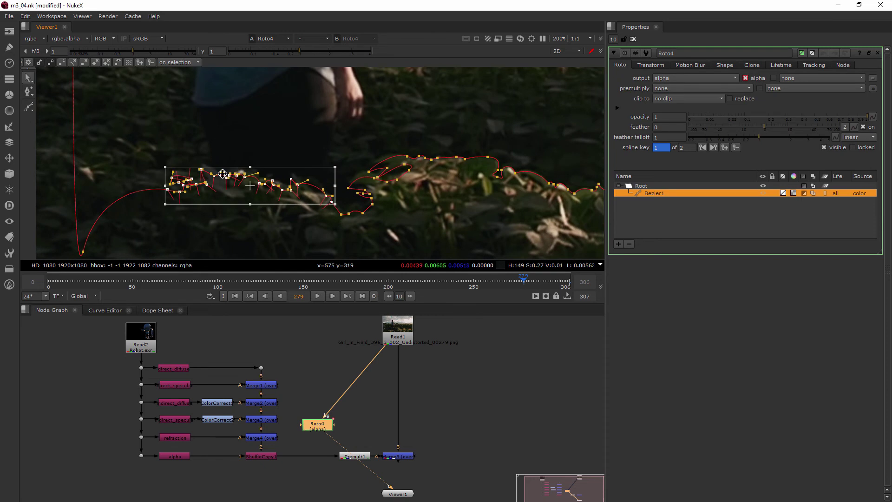
middle_drag(222, 172, 284, 159)
drag(118, 247, 397, 151)
scroll(389, 150, up, 2)
scroll(367, 167, up, 5)
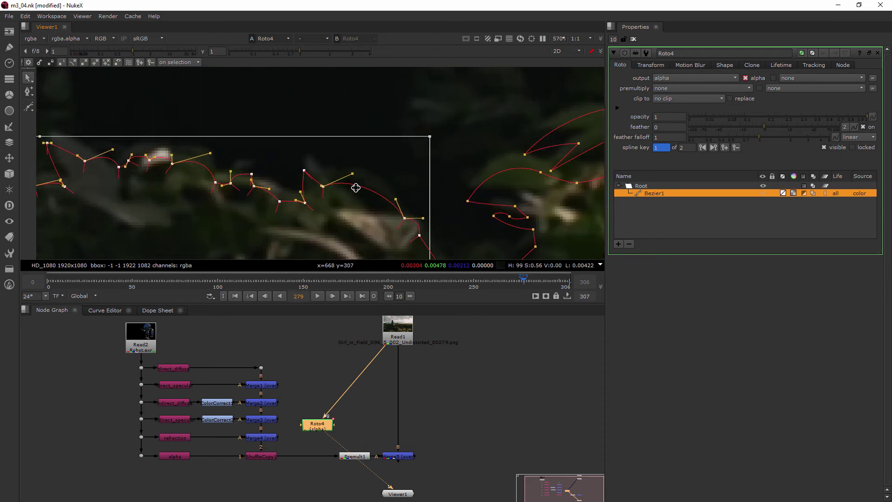
middle_drag(354, 187, 360, 174)
scroll(363, 173, down, 5)
Step: Lift the lower Bezier1 points up onto the leaves
click(438, 168)
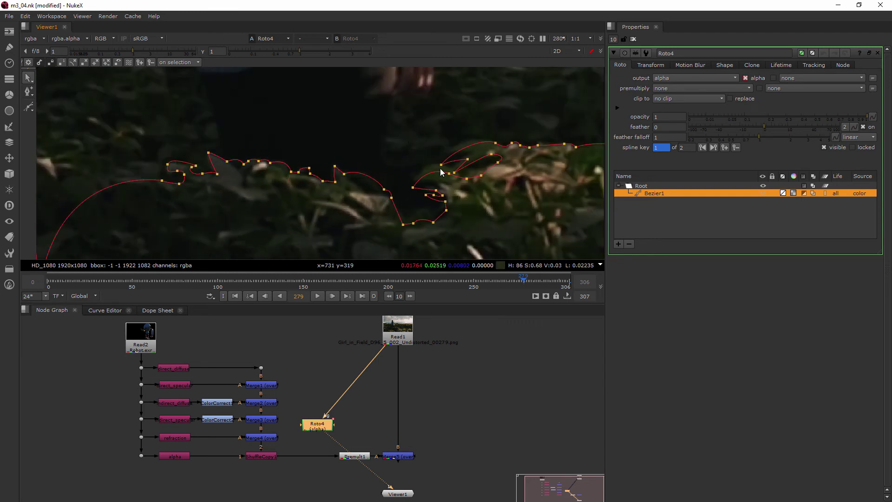
middle_drag(439, 169, 319, 174)
scroll(303, 215, up, 3)
drag(325, 220, 309, 198)
click(391, 203)
middle_drag(391, 204, 390, 221)
Step: Move the upper-middle points up-left and lower two upper points onto the leaf edge
drag(278, 94, 426, 201)
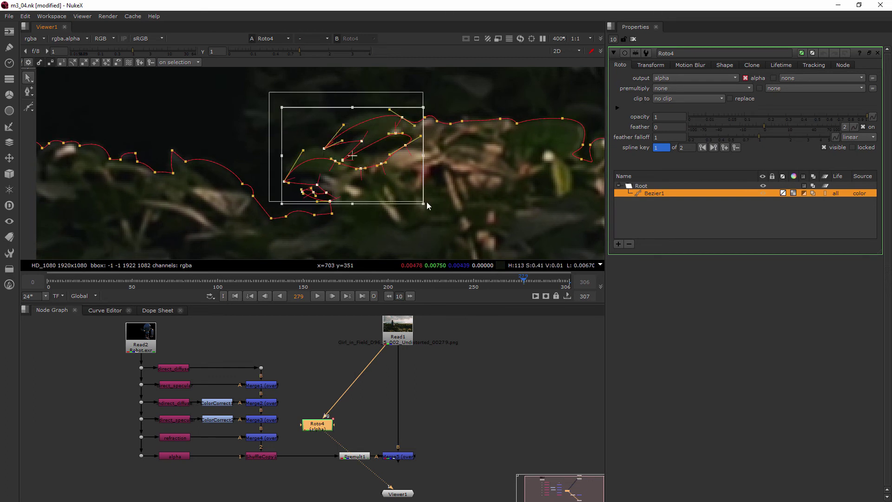
drag(381, 147, 374, 135)
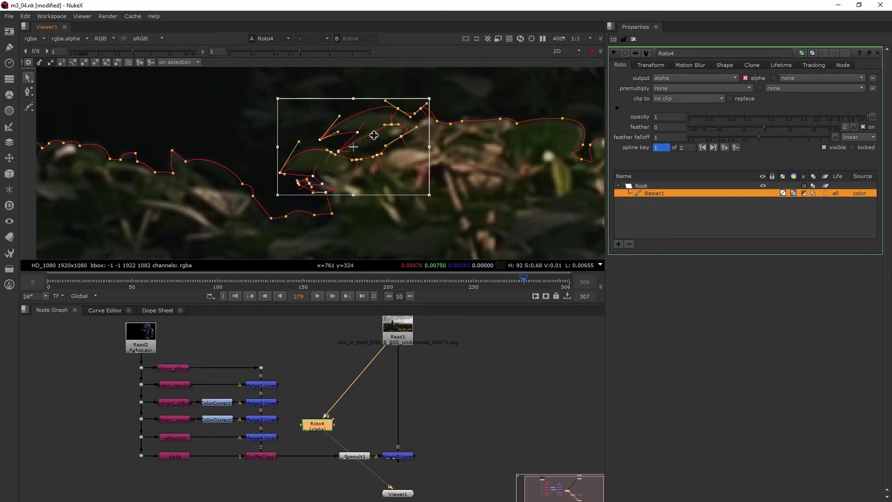
click(484, 75)
middle_drag(470, 98, 424, 133)
drag(340, 156, 399, 109)
scroll(369, 147, up, 3)
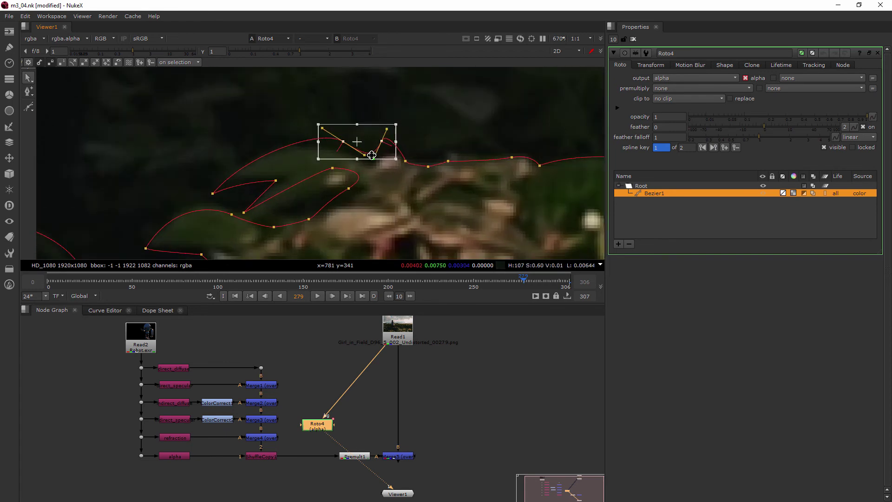
drag(370, 134, 369, 149)
click(461, 133)
middle_drag(465, 139, 311, 145)
Step: Zoom out and centre the whole frame in the Viewer
scroll(308, 149, down, 1)
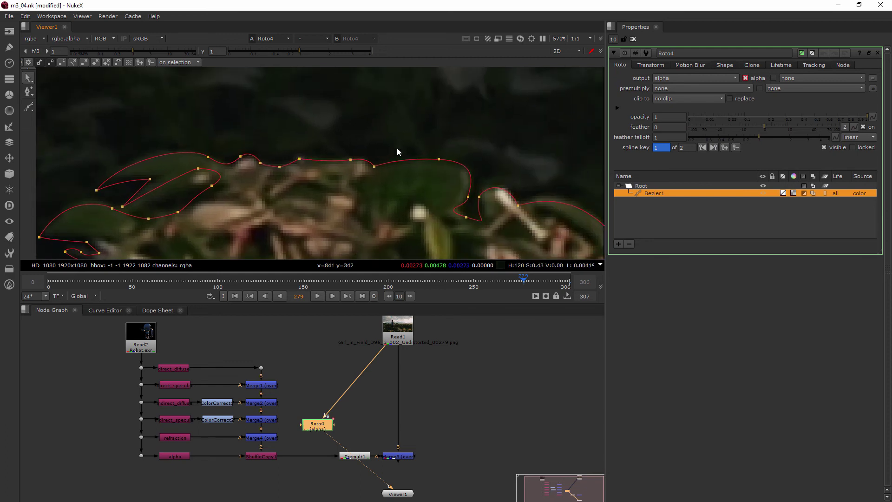
scroll(442, 147, down, 8)
scroll(442, 148, down, 5)
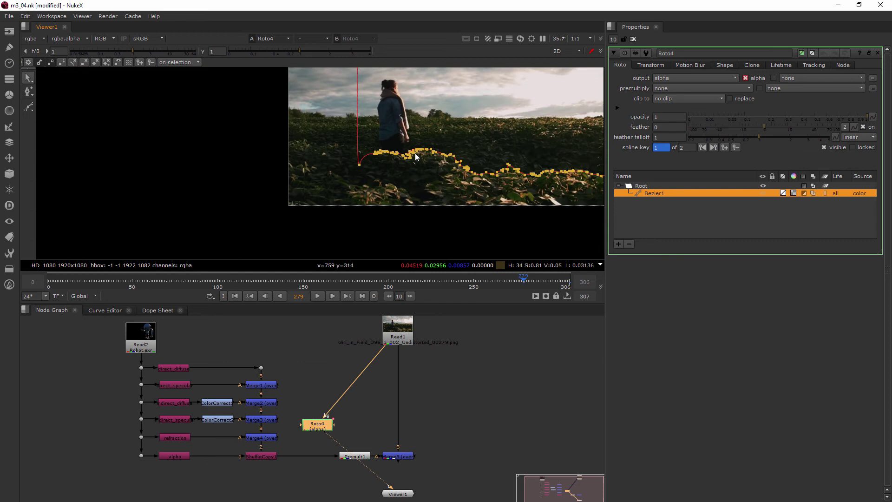
middle_drag(414, 152, 349, 172)
middle_drag(426, 152, 367, 169)
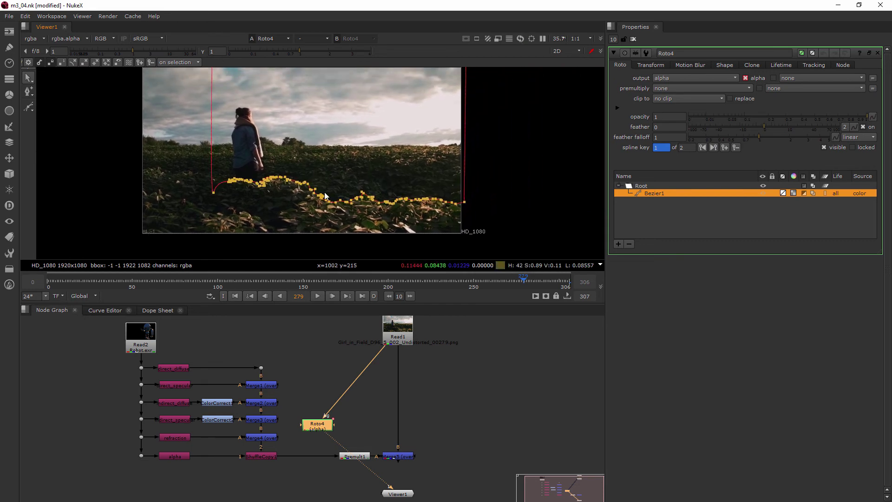
Step: Scrub forward to frame 306 and back to 280 to check the spline against the foliage
scroll(467, 204, up, 3)
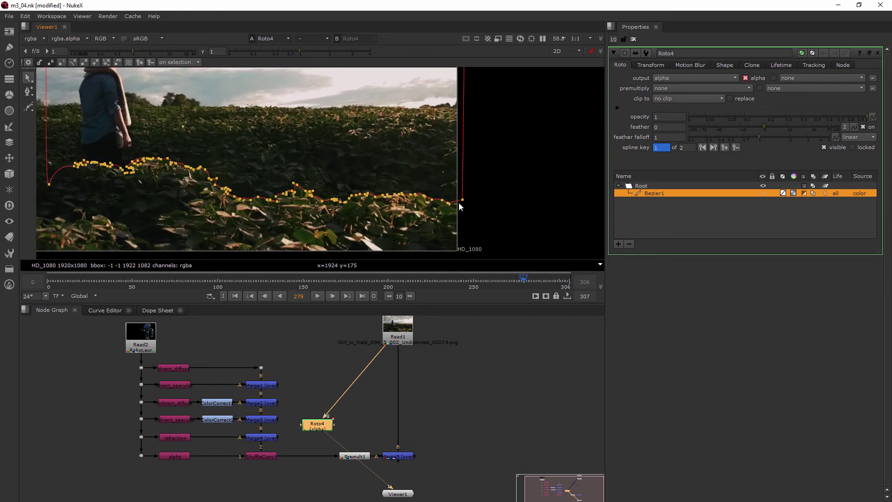
scroll(458, 202, down, 2)
middle_drag(469, 193, 518, 205)
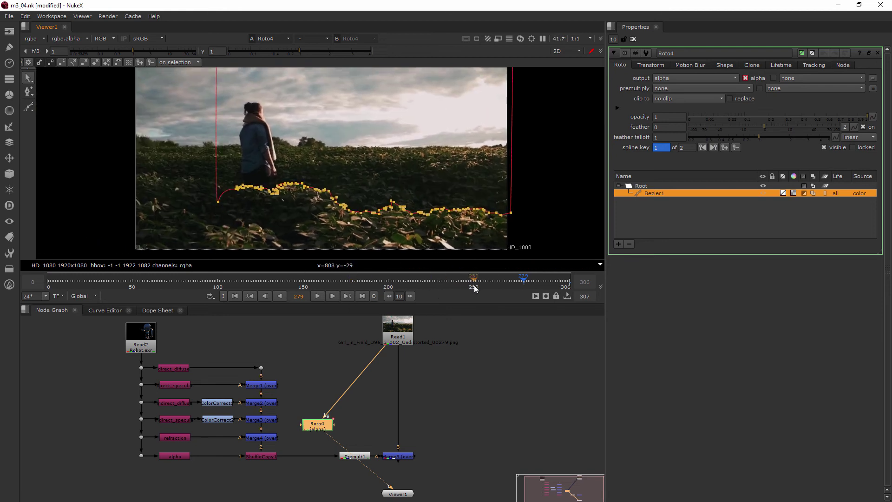
drag(542, 285, 567, 290)
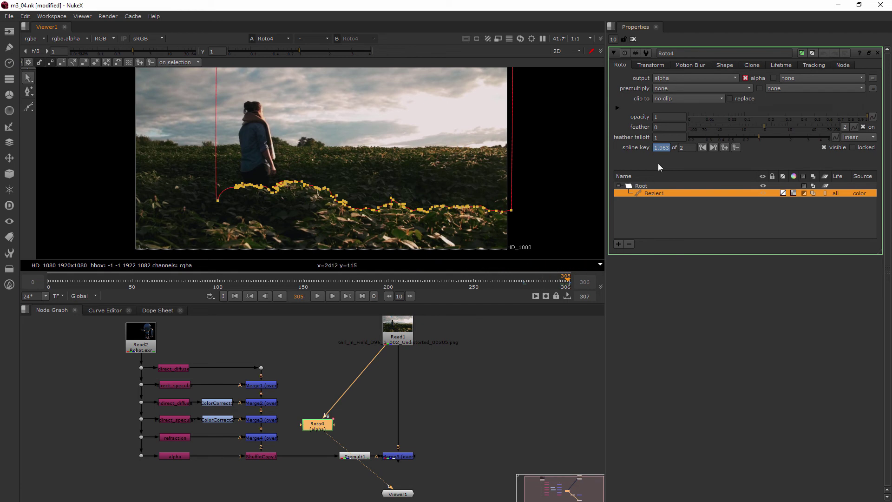
drag(555, 292, 524, 286)
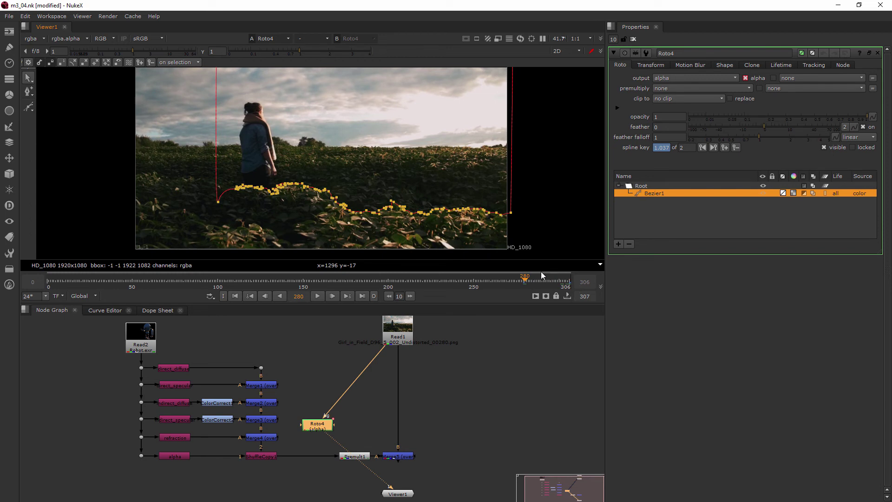
Step: At frame 294, nudge the left run of Bezier1 points down-right to set a new key
click(548, 283)
scroll(456, 222, up, 5)
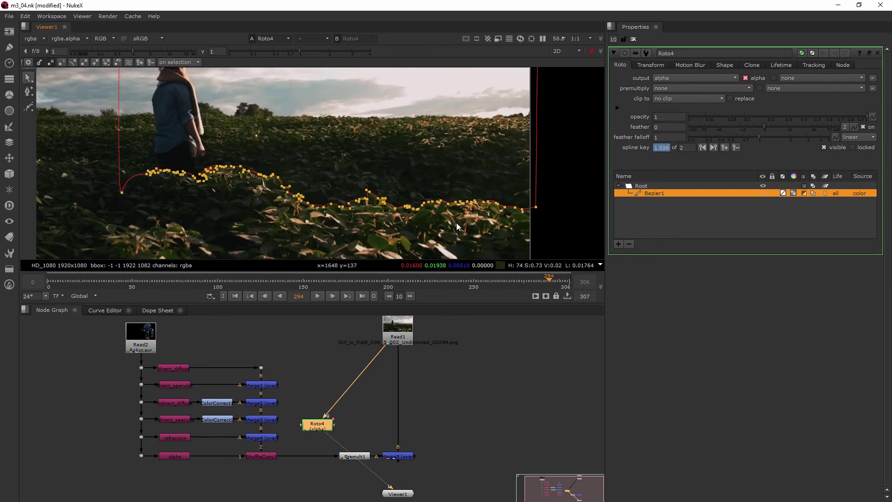
scroll(247, 216, up, 3)
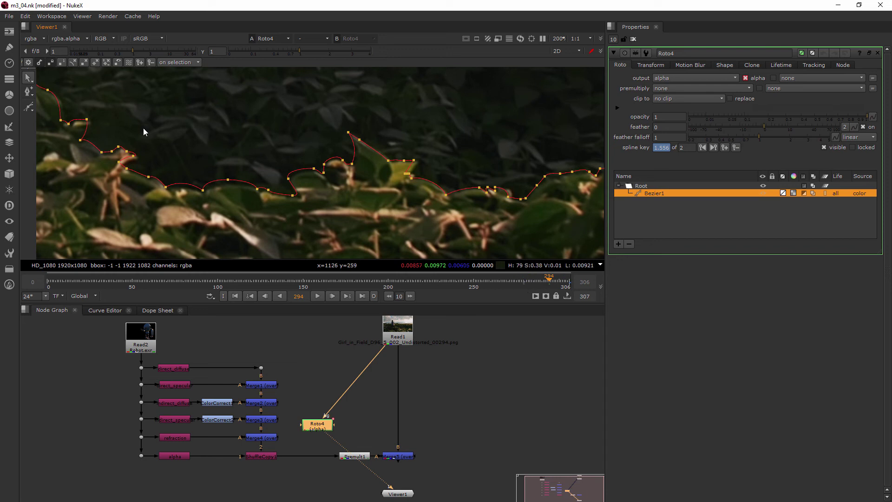
drag(151, 156, 349, 236)
scroll(349, 236, up, 1)
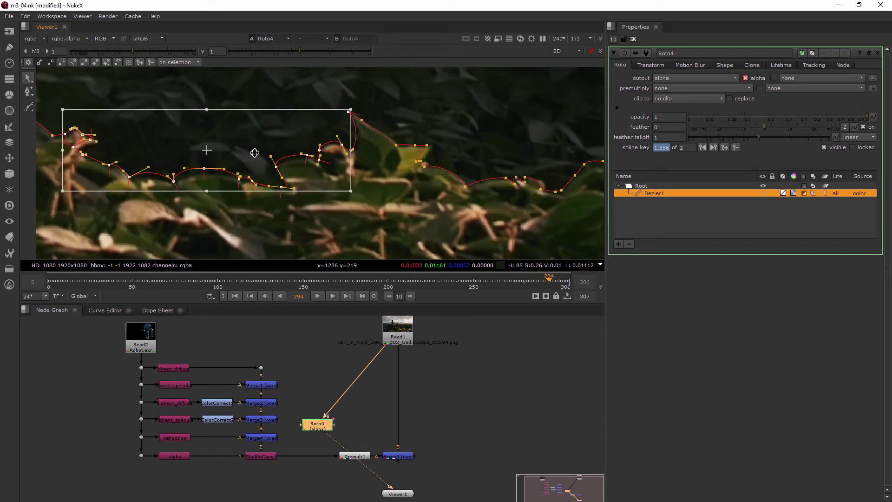
drag(285, 158, 288, 162)
click(356, 109)
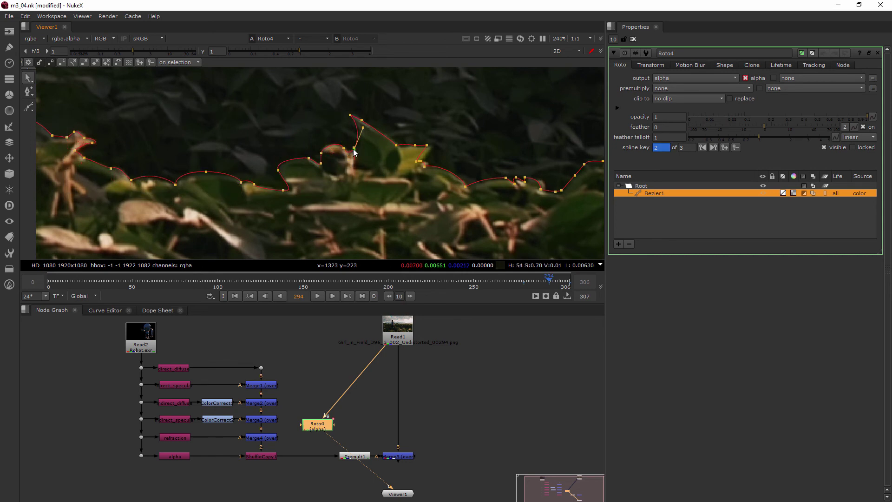
Step: Inspect neighbouring points, then select point groups across the right and middle of the curve
click(175, 185)
click(205, 174)
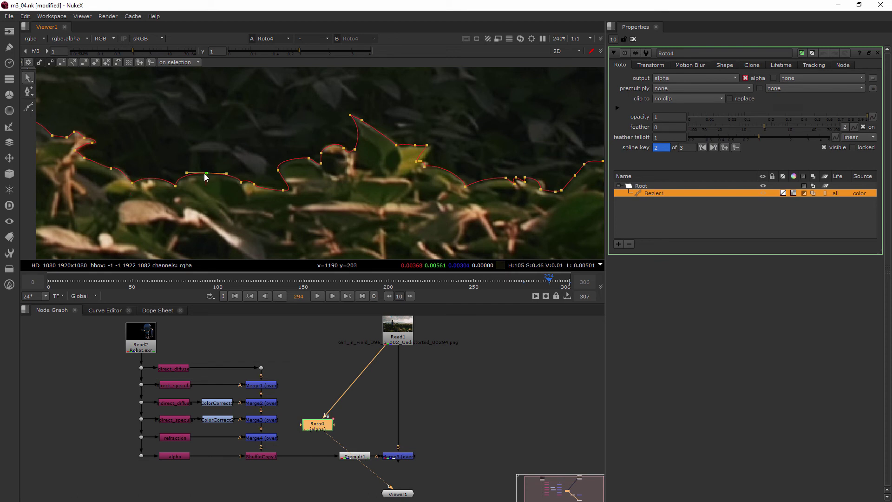
click(241, 183)
middle_drag(460, 145, 219, 151)
drag(209, 149, 330, 209)
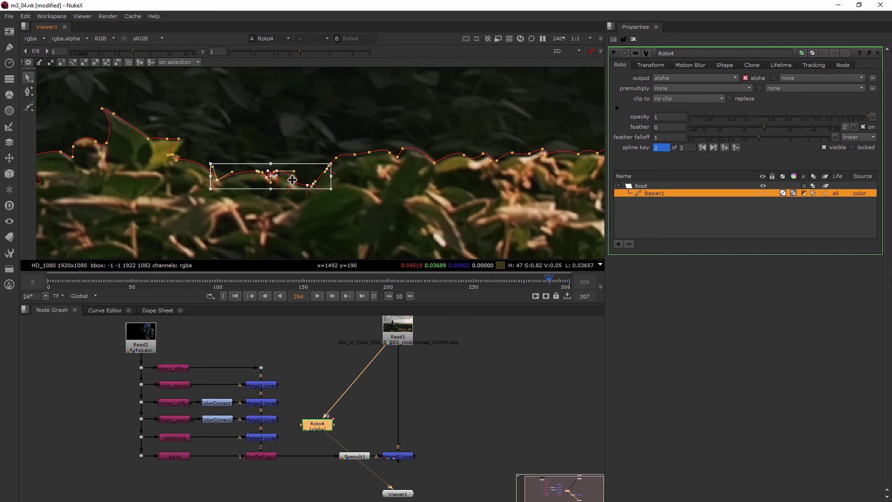
click(311, 124)
drag(313, 124, 398, 159)
click(502, 135)
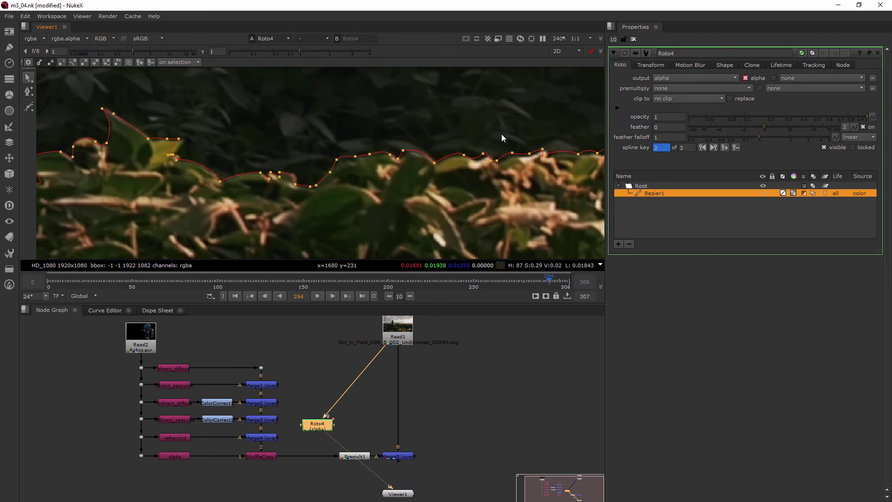
middle_drag(502, 138, 293, 136)
drag(249, 133, 382, 162)
Step: Nudge the middle points down onto the leaves and fit single edge points to the leaf
drag(396, 125, 479, 126)
click(438, 113)
middle_drag(440, 115, 258, 108)
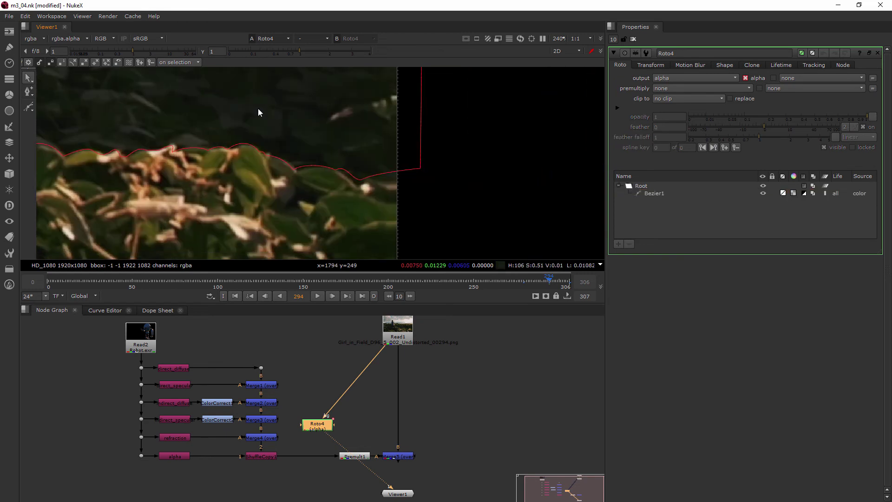
drag(259, 112, 420, 213)
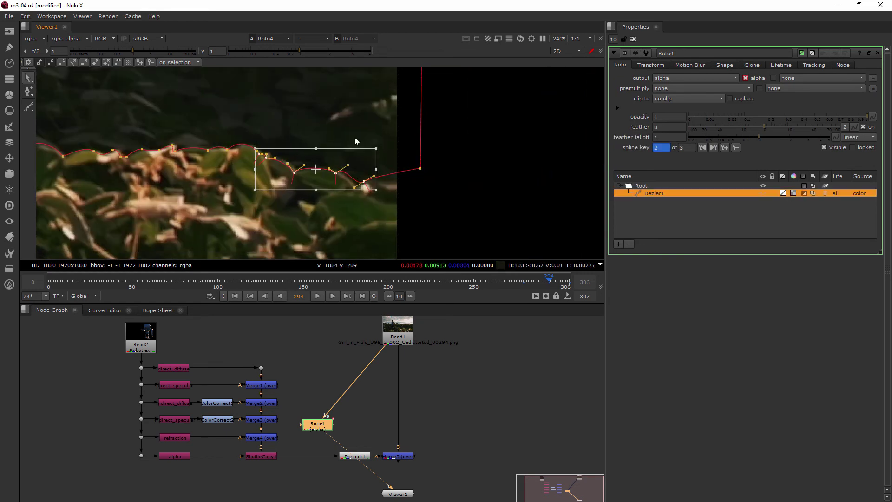
click(349, 110)
drag(294, 173, 266, 154)
click(281, 129)
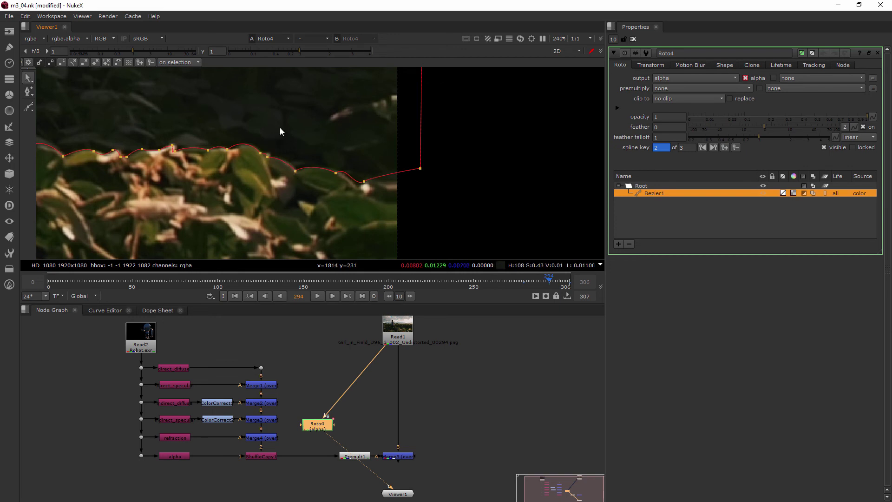
click(230, 148)
Step: Bring the spline's upper-left section into view and select the points along those leaves
scroll(229, 140, down, 2)
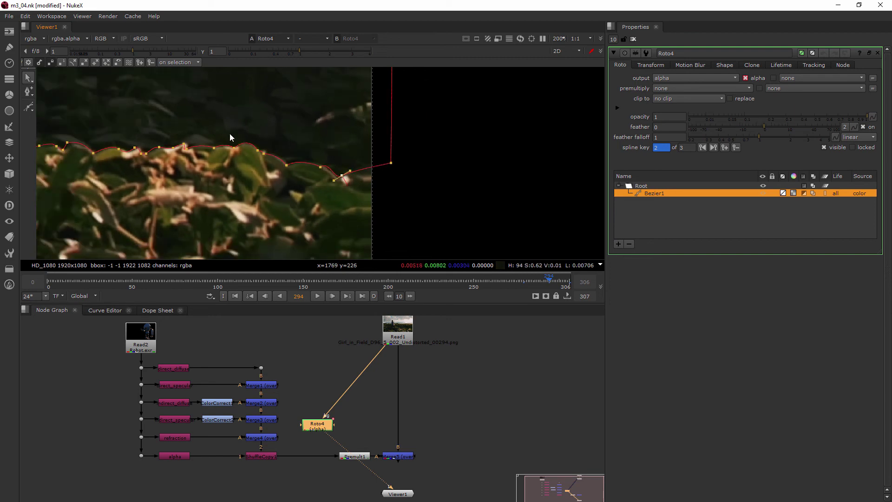
middle_drag(229, 139, 463, 151)
middle_drag(209, 128, 335, 133)
middle_drag(223, 144, 346, 145)
middle_drag(229, 163, 347, 164)
middle_drag(252, 149, 350, 163)
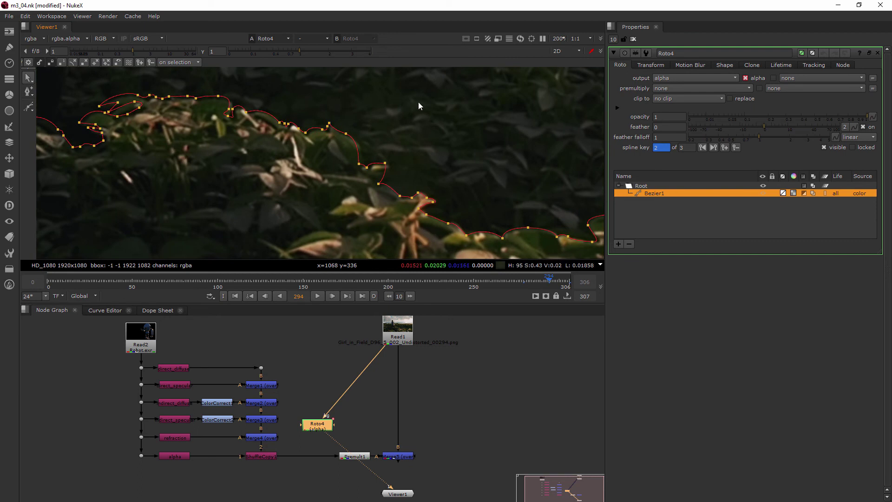
drag(420, 99, 80, 197)
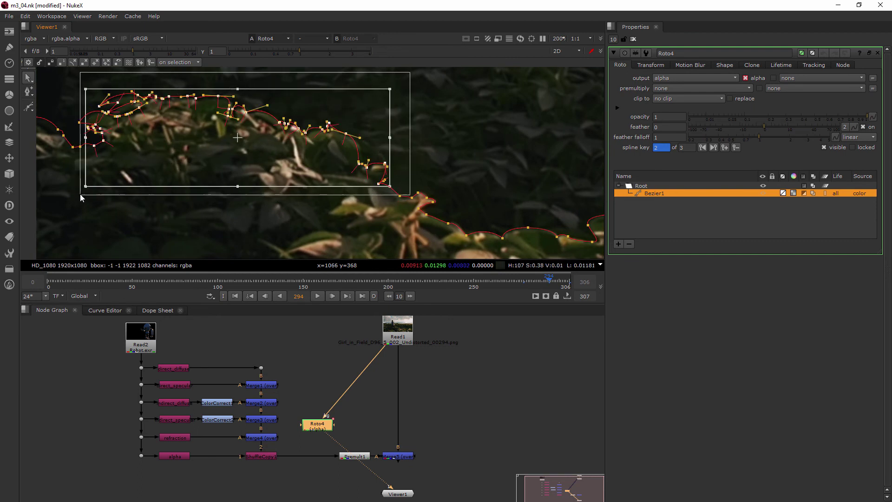
scroll(255, 155, up, 2)
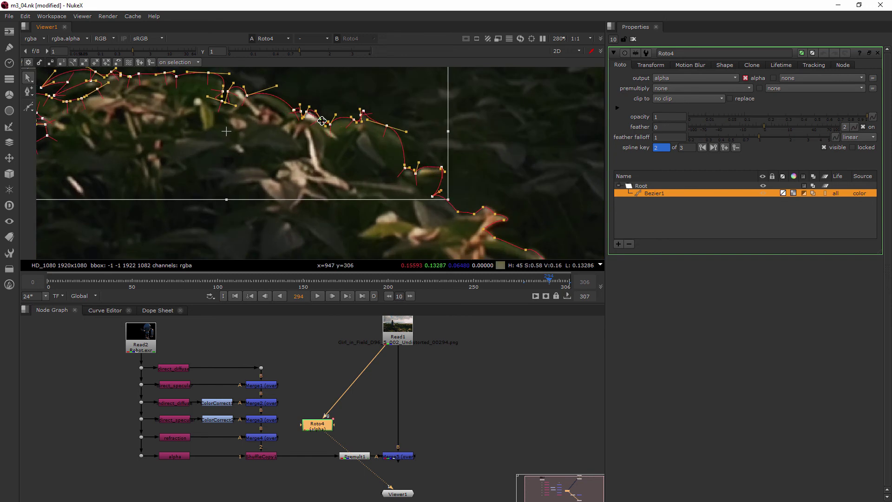
click(500, 121)
Step: Shift the left-part points right, move one point onto the edge, then zoom out to fit
scroll(461, 124, down, 3)
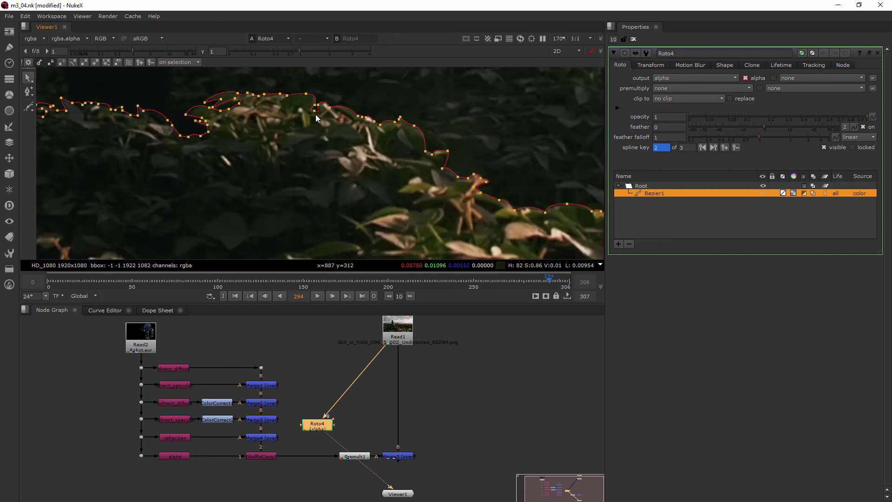
scroll(321, 116, up, 3)
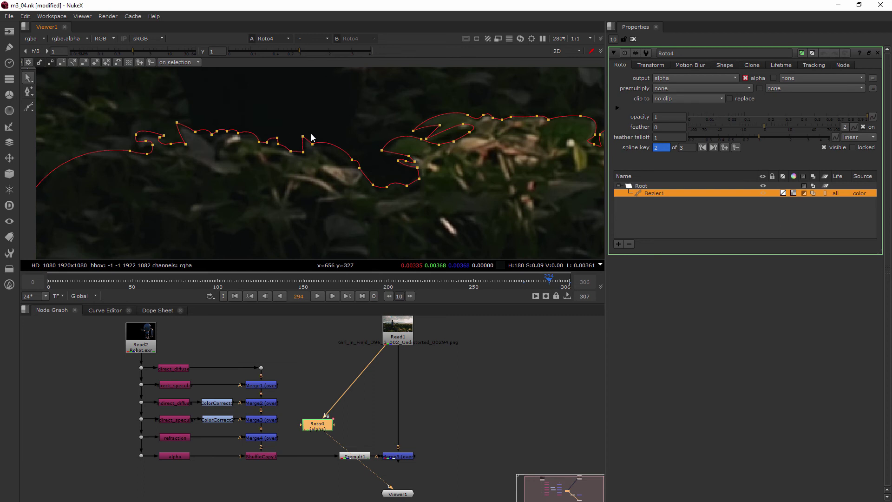
drag(122, 116, 378, 218)
drag(316, 145, 317, 145)
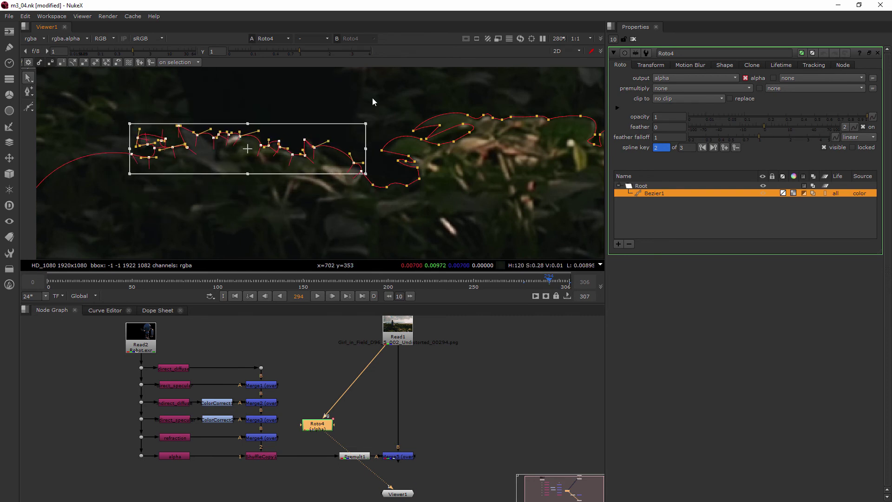
click(373, 100)
drag(383, 150, 388, 152)
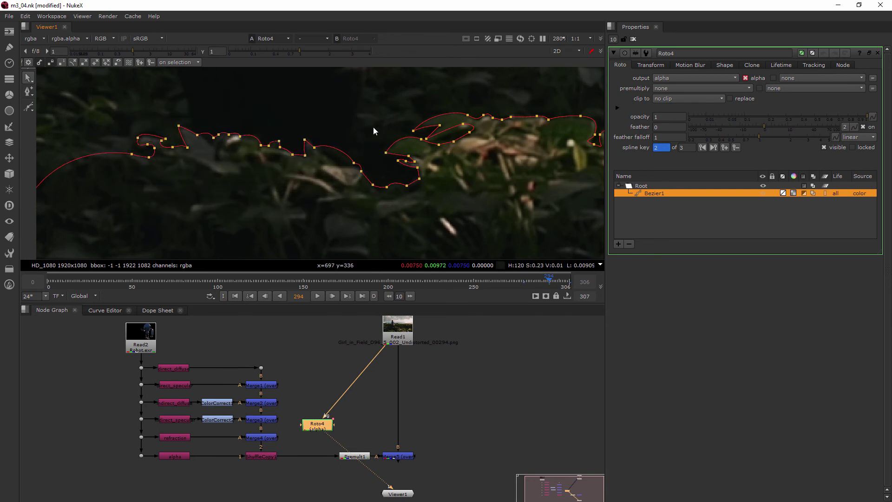
scroll(453, 147, down, 8)
middle_drag(494, 146, 306, 160)
scroll(285, 179, down, 1)
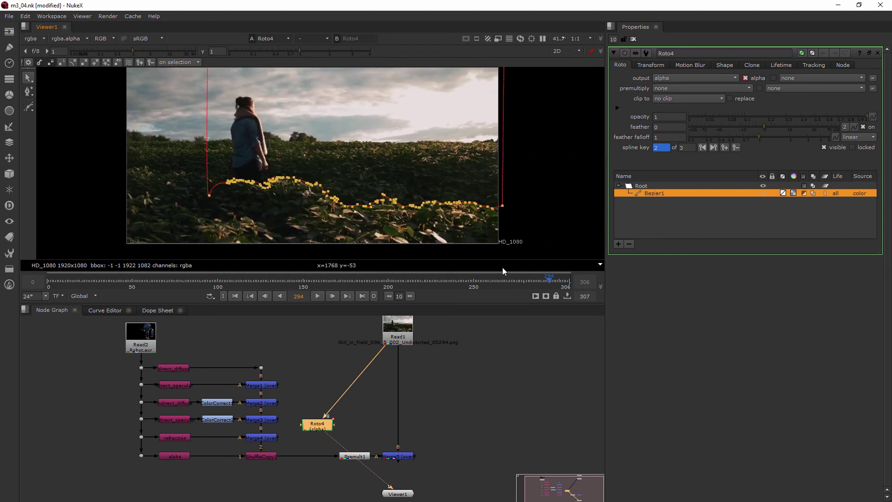
Step: Deselect the Bezier1 points and scrub back from frame 250 to check the shape
click(473, 287)
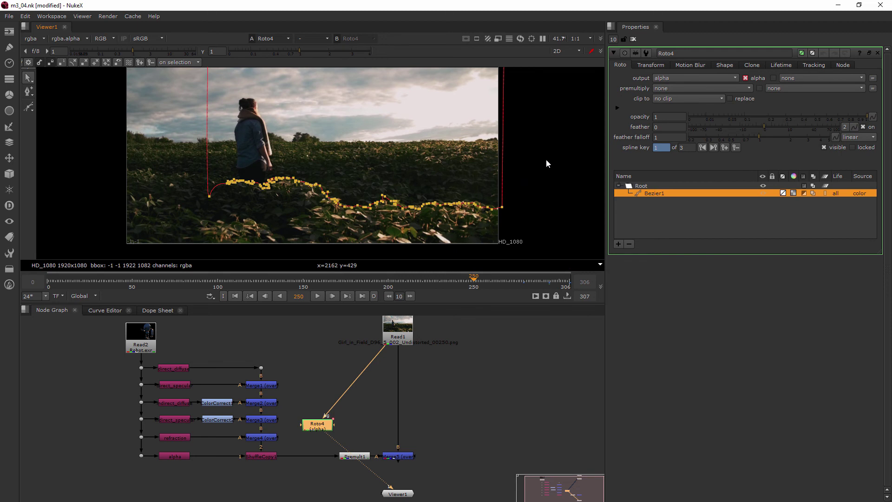
drag(545, 159, 523, 195)
click(441, 286)
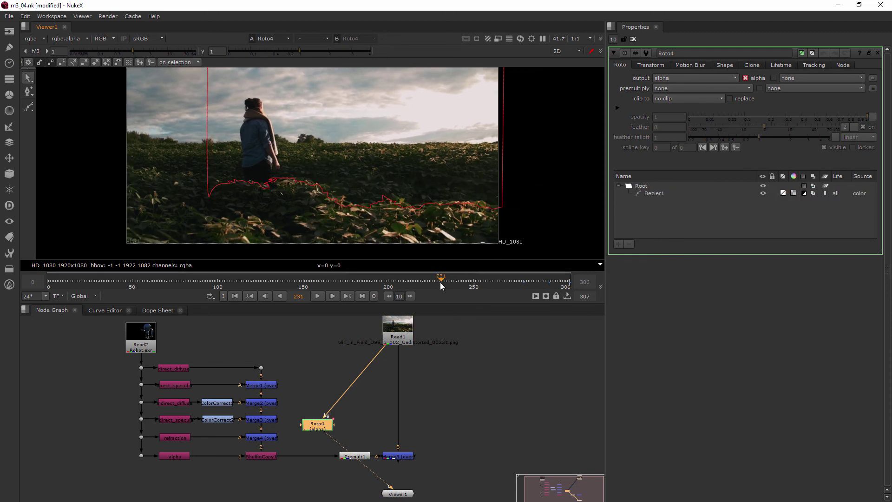
drag(441, 286, 67, 282)
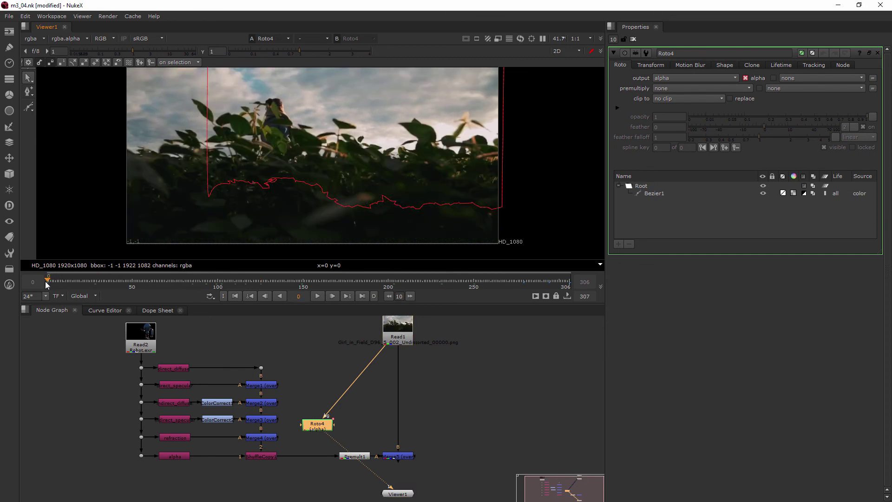
Step: Scrub from frame 0 to 101, deselect Roto4, and park the playhead on frame 90
drag(46, 281, 220, 285)
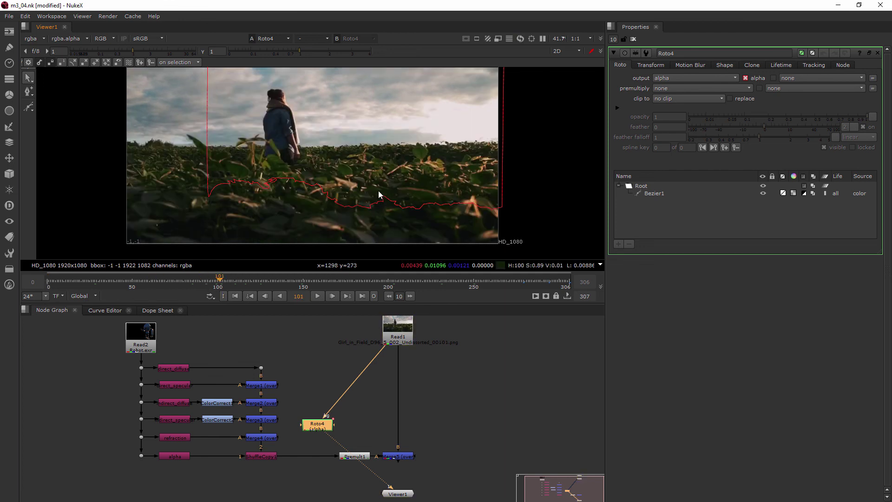
key(ctrl+shift+a)
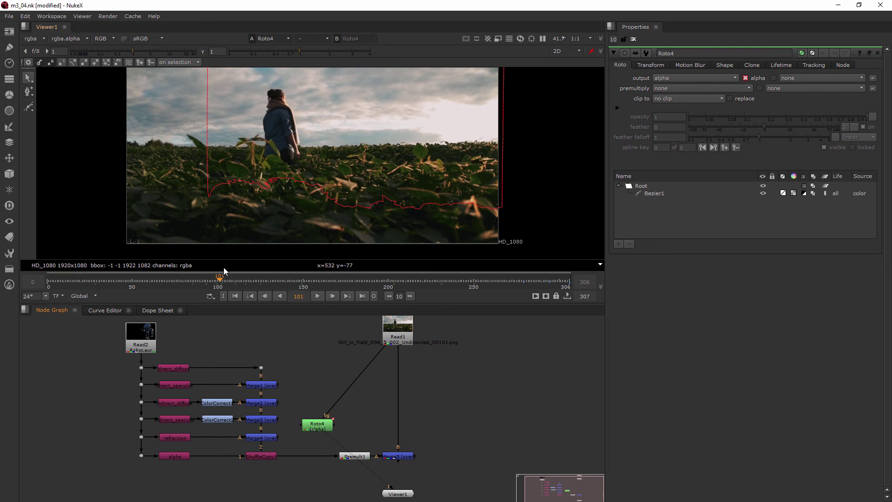
drag(212, 281, 201, 285)
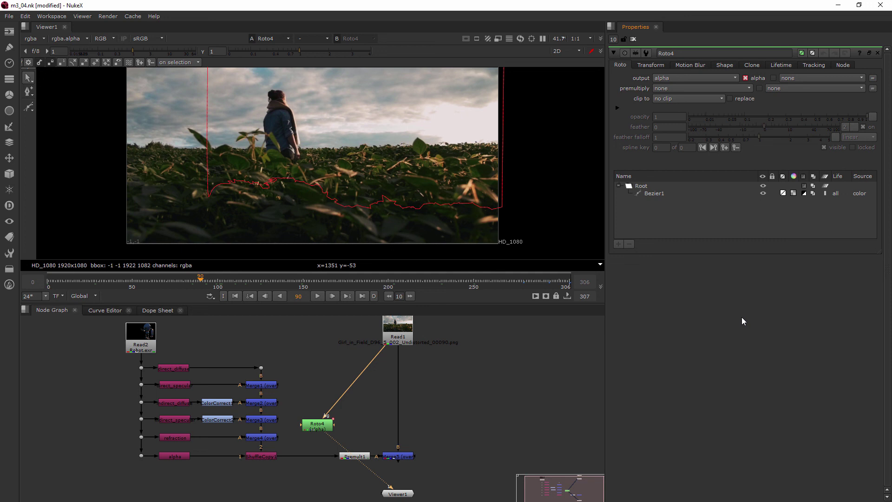
Step: Set the project's first frame to 90 in Project Settings
key(s)
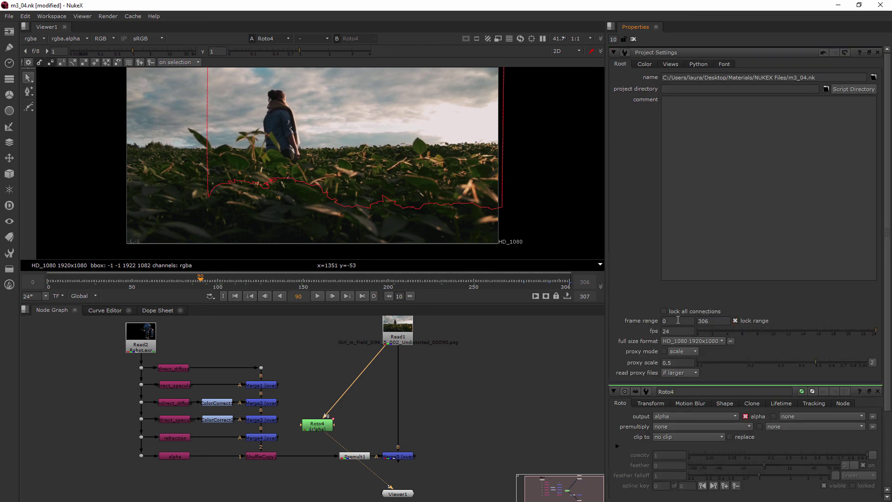
drag(676, 320, 641, 321)
text(90)
key(Return)
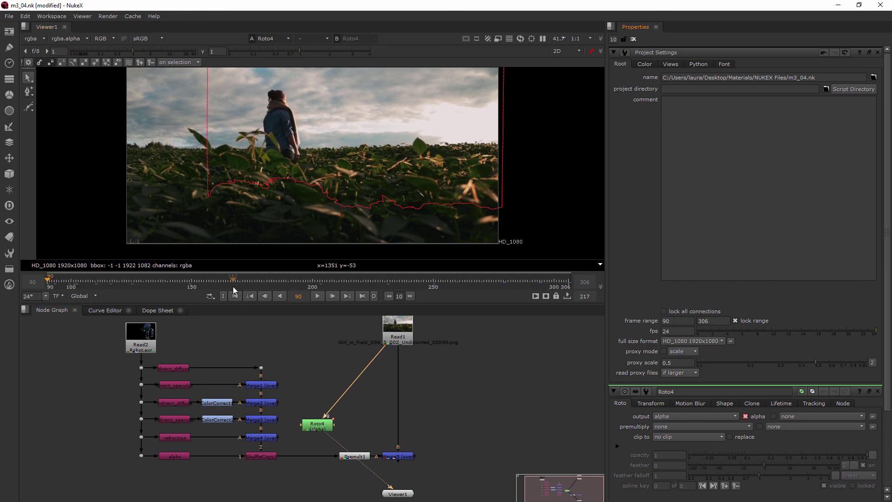
Step: Scrub back and forth through the trimmed range to review the roto shape
click(79, 282)
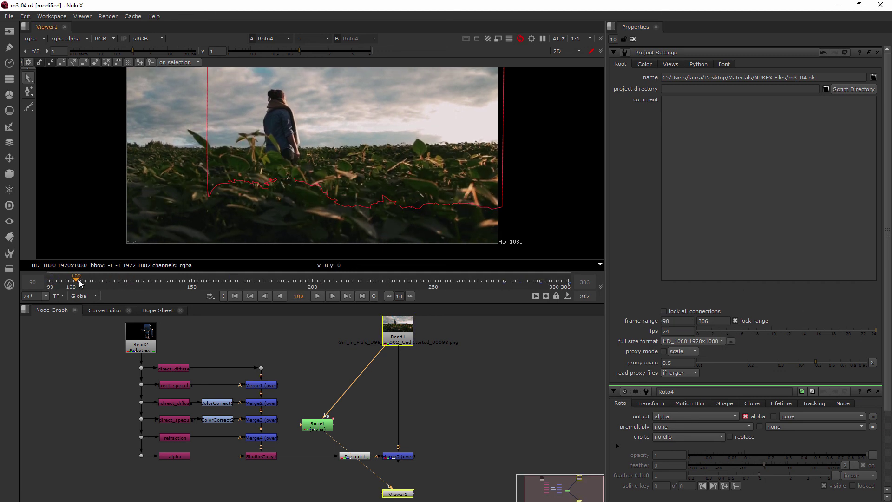
drag(80, 284, 325, 284)
drag(542, 295, 42, 279)
drag(415, 282, 195, 271)
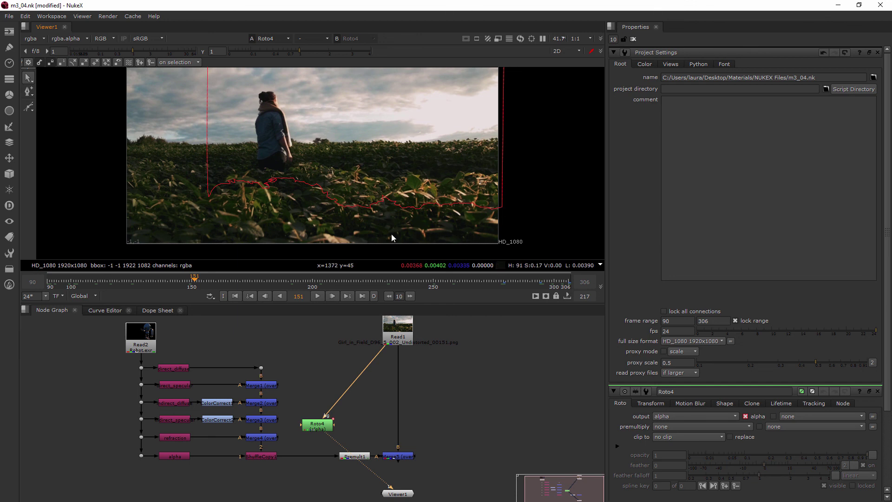
Step: Scrub the 90–306 range to review Bezier1, then zoom the Viewer in and out
drag(445, 275, 66, 279)
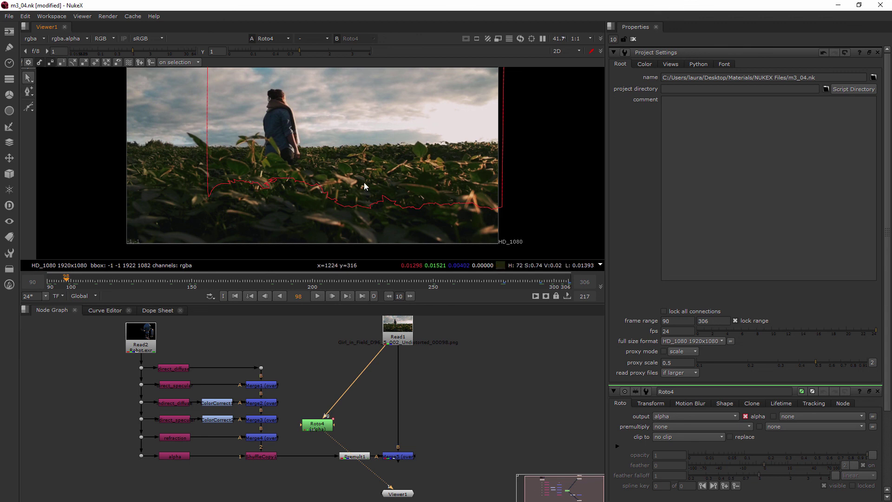
scroll(442, 158, up, 2)
scroll(488, 162, down, 3)
scroll(455, 179, down, 3)
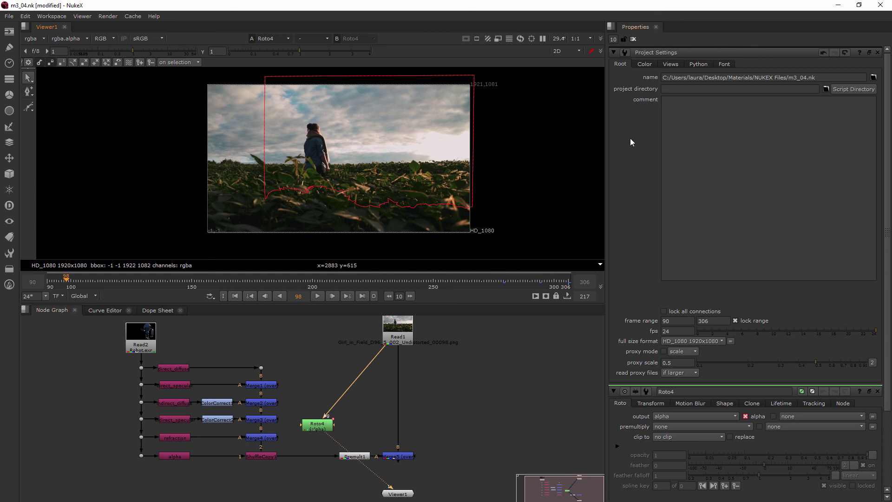
click(633, 40)
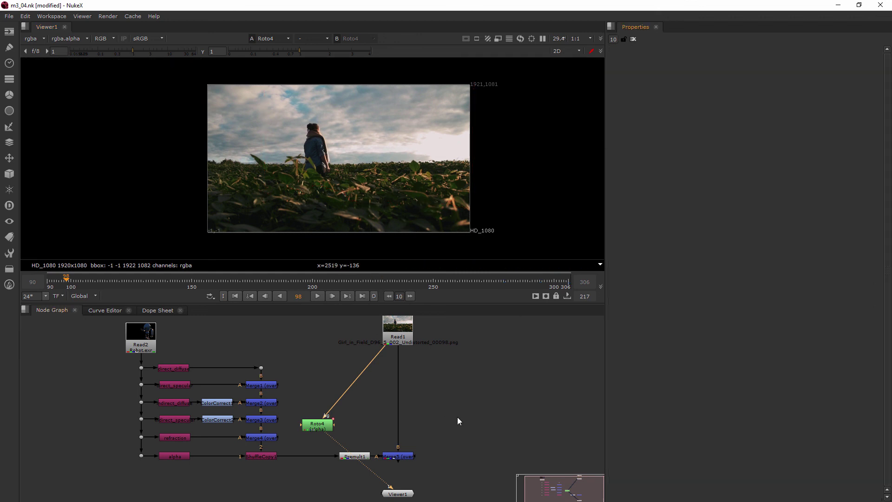